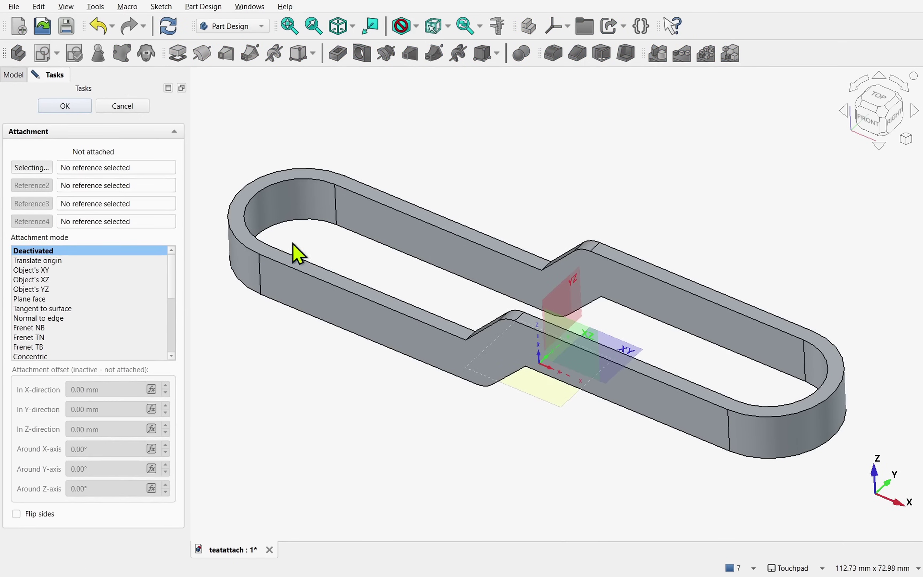
- Attach the pocket's sketch normal to Edge16 with Vertex14 as reference and sides flipped
{"action": "left_click", "coordinate": [700, 398]}
{"action": "left_click", "coordinate": [728, 411]}
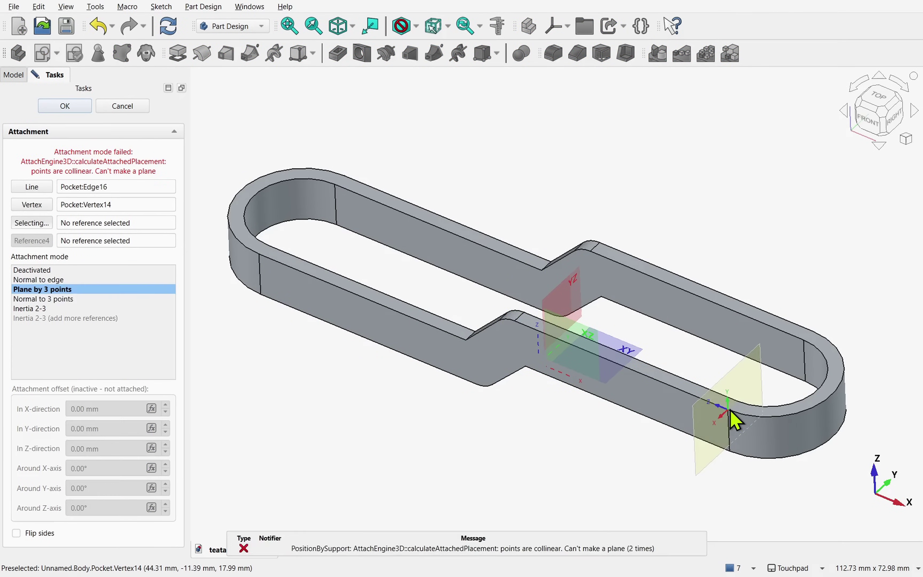
{"action": "left_click", "coordinate": [17, 533]}
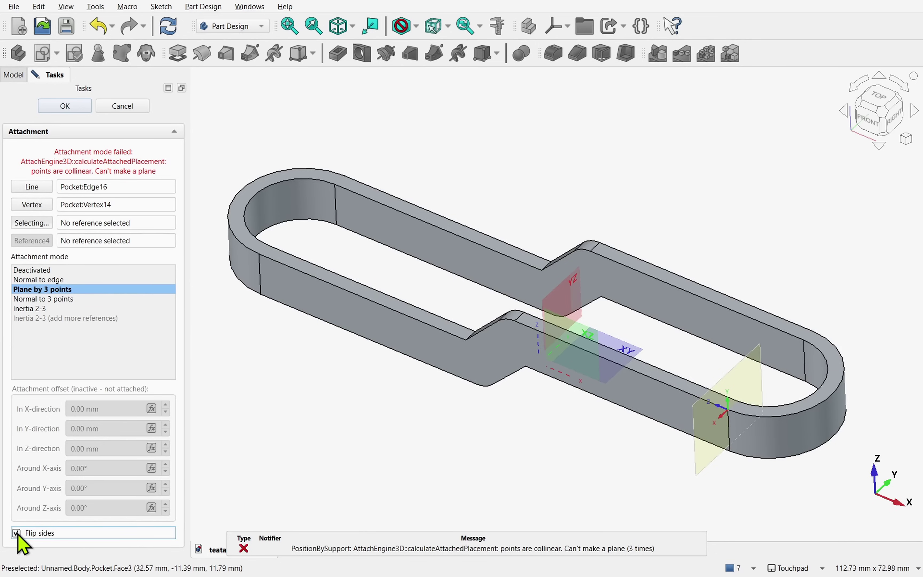
{"action": "left_click", "coordinate": [61, 280]}
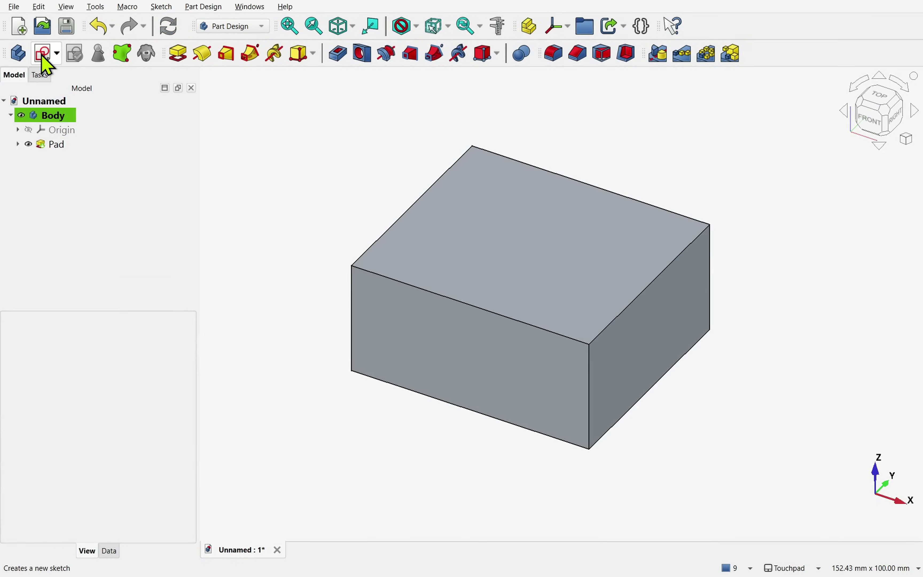
- Create a sketch on the YZ plane with a circle centred on the origin, then close it
{"action": "left_click", "coordinate": [44, 54]}
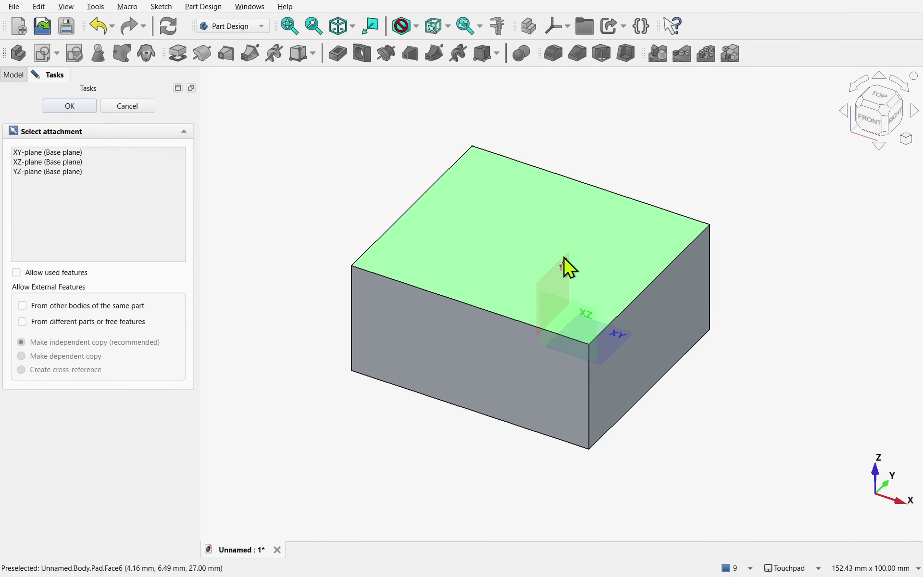
{"action": "left_click", "coordinate": [568, 267]}
{"action": "key", "text": "g"}
{"action": "key", "text": "c"}
{"action": "left_click", "coordinate": [524, 340]}
{"action": "left_click", "coordinate": [555, 367]}
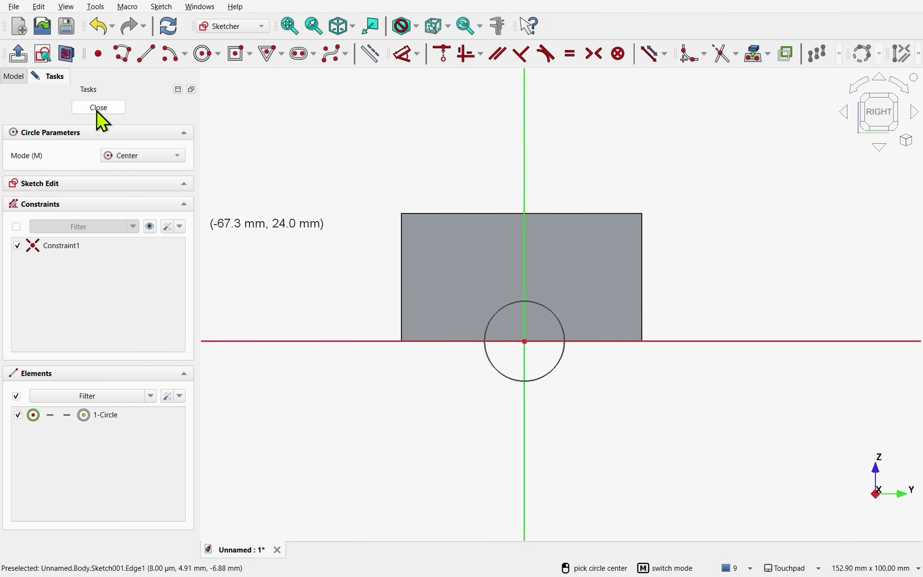
{"action": "left_click", "coordinate": [100, 121]}
- Inspect the sketch's attachment support and map mode in its Data properties
{"action": "left_click", "coordinate": [110, 551]}
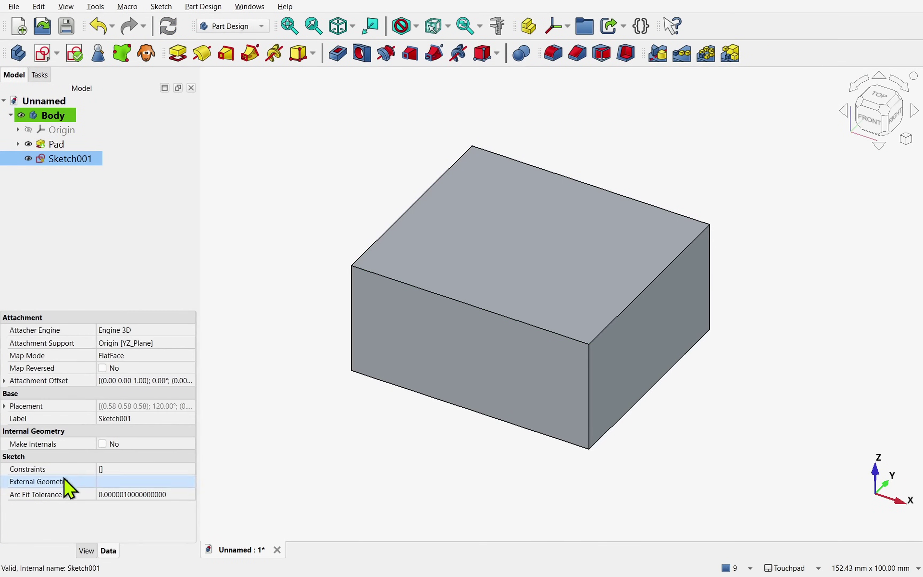
{"action": "left_click", "coordinate": [97, 342]}
{"action": "left_click", "coordinate": [187, 356]}
{"action": "left_click", "coordinate": [188, 356]}
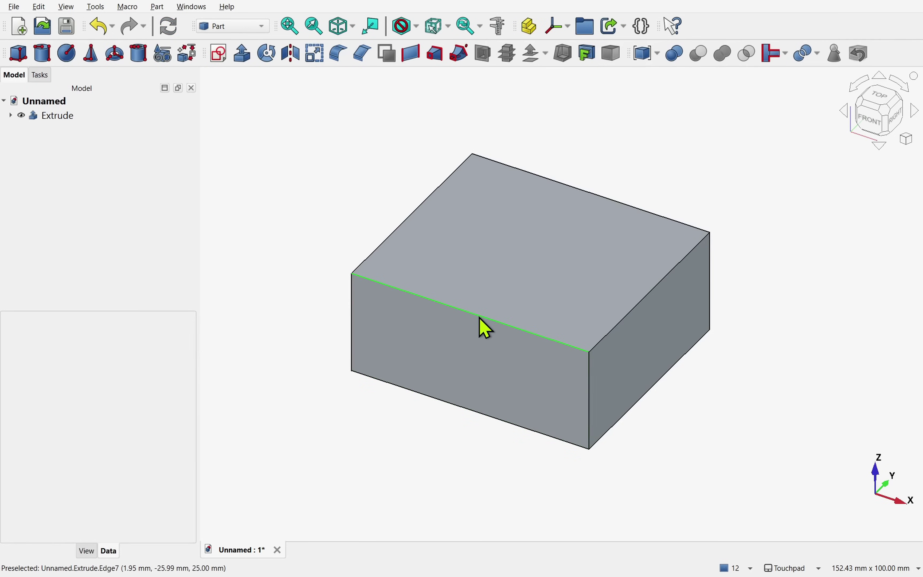
- Create Sketch001 attached Normal to edge on the box's top front edge and corner vertex
{"action": "left_click", "coordinate": [479, 317]}
{"action": "left_click", "coordinate": [589, 352], "text": "ctrl"}
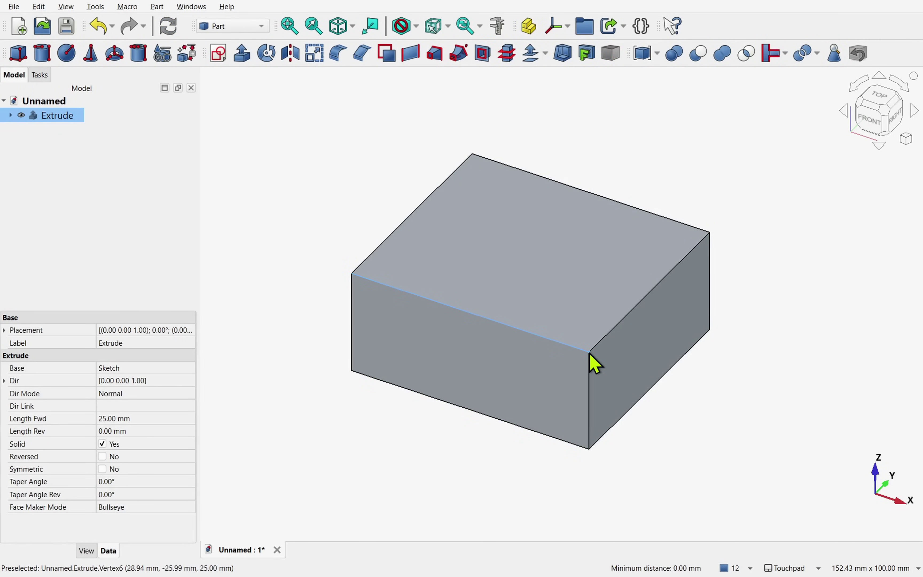
{"action": "left_click", "coordinate": [219, 54]}
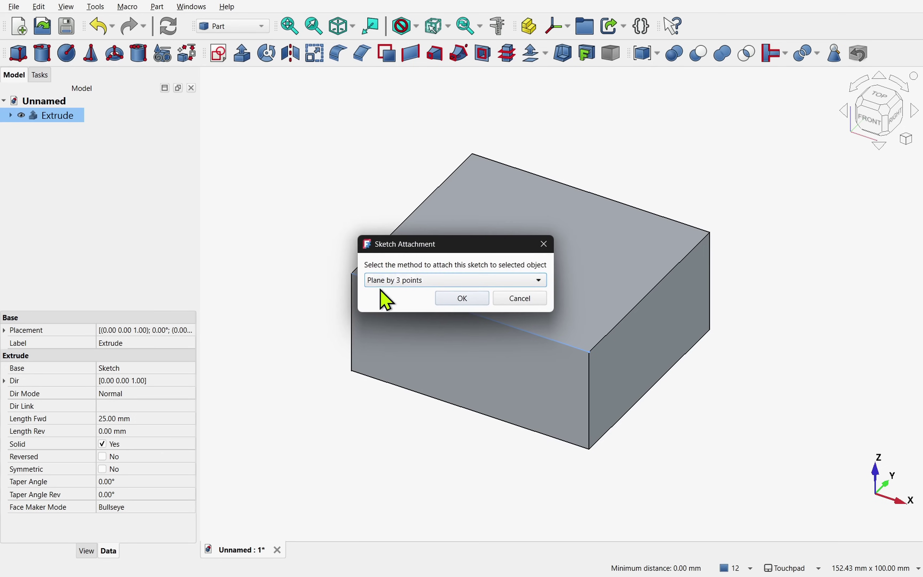
{"action": "left_click", "coordinate": [386, 281]}
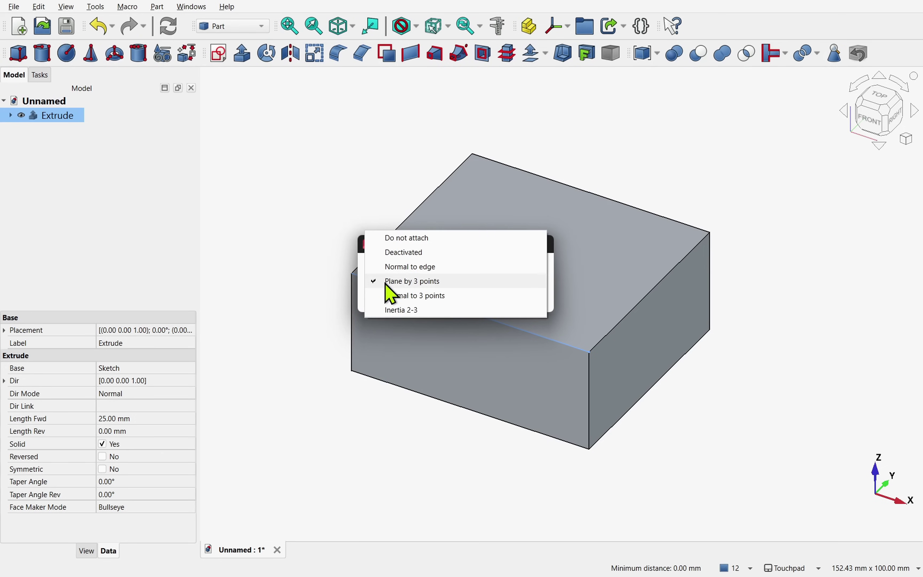
{"action": "left_click", "coordinate": [425, 267]}
{"action": "left_click", "coordinate": [470, 305]}
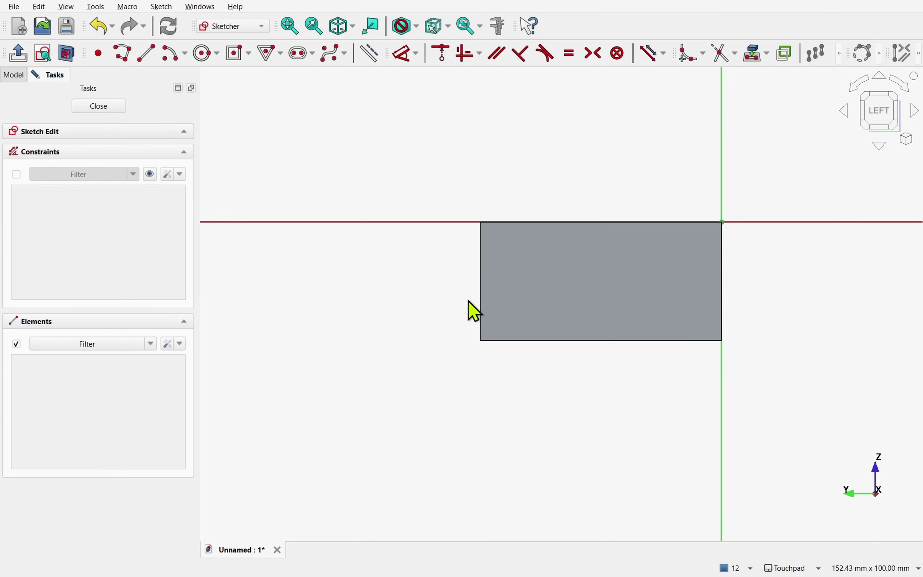
- Set Sketch001's Map Reversed to Yes and view it square-on to the sketch plane
{"action": "left_click", "coordinate": [11, 76]}
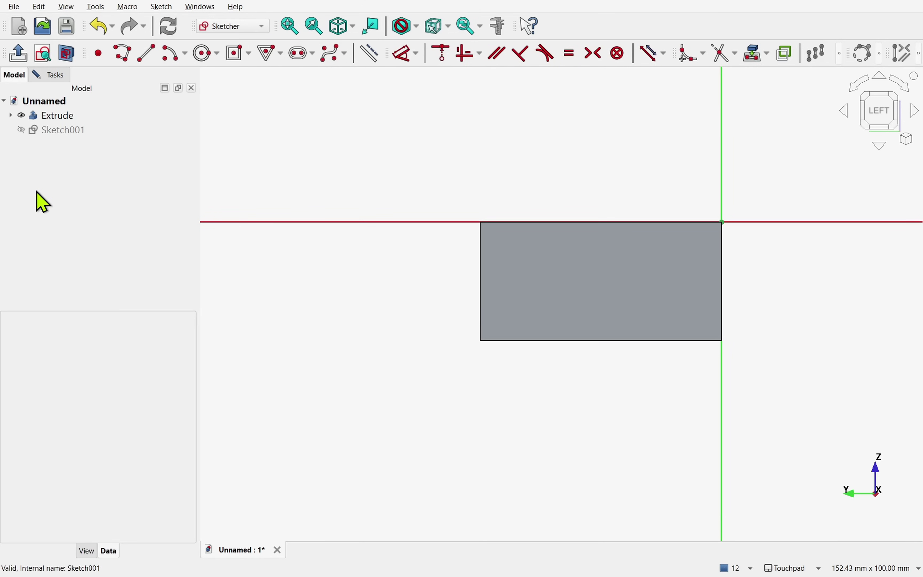
{"action": "left_click", "coordinate": [48, 132]}
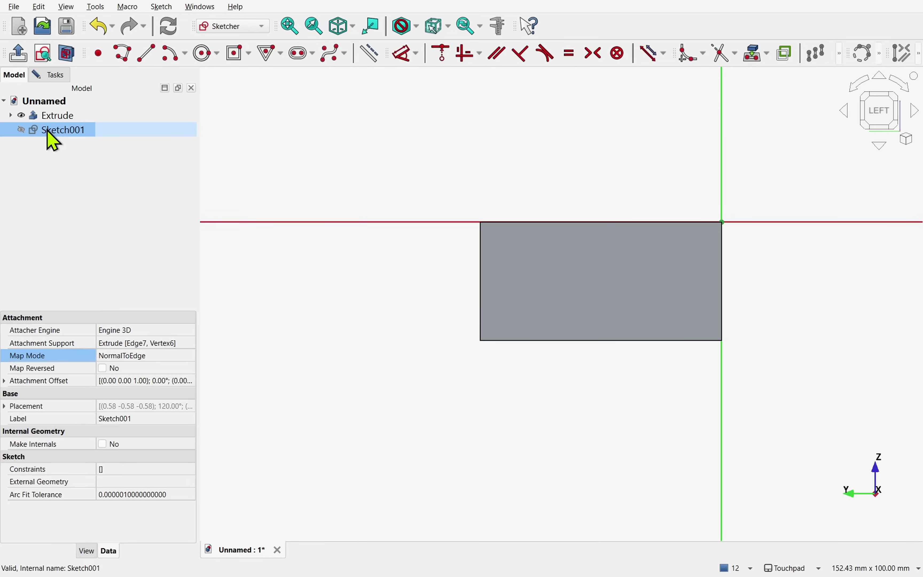
{"action": "left_click", "coordinate": [104, 368]}
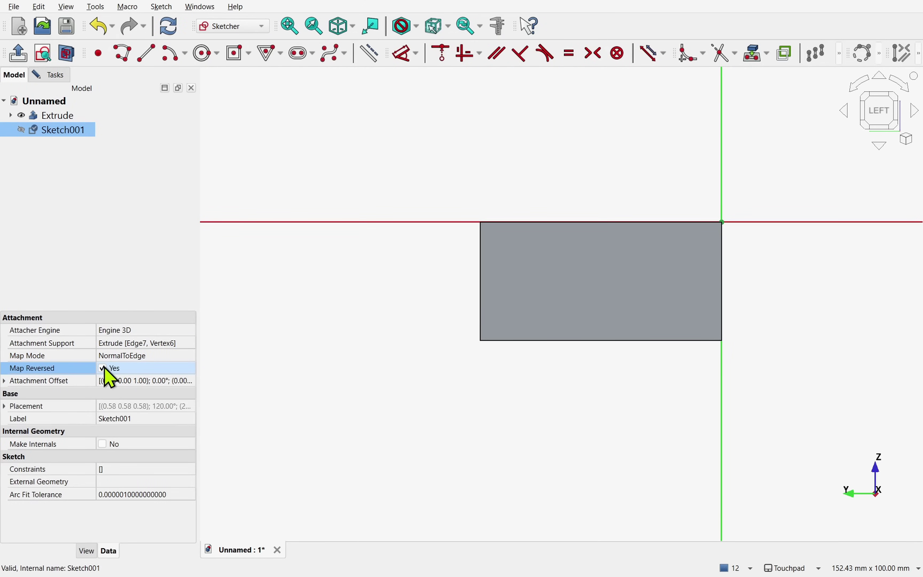
{"action": "left_click", "coordinate": [43, 53]}
{"action": "left_click_drag", "start_coordinate": [422, 381], "coordinate": [474, 403], "text": "alt"}
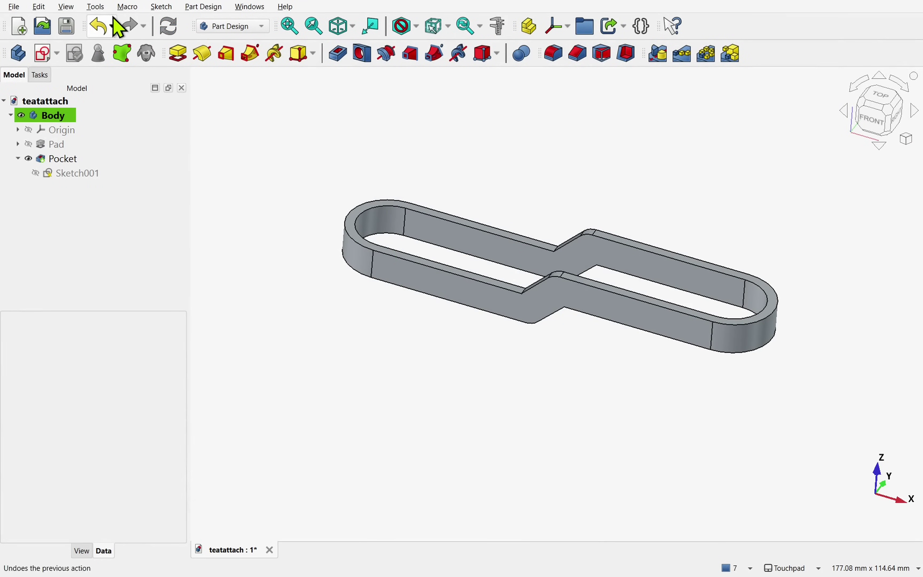
- Open Tools > Edit Parameters and expand BaseApp > Preferences > Mod down to PartDesign
{"action": "left_click", "coordinate": [96, 7]}
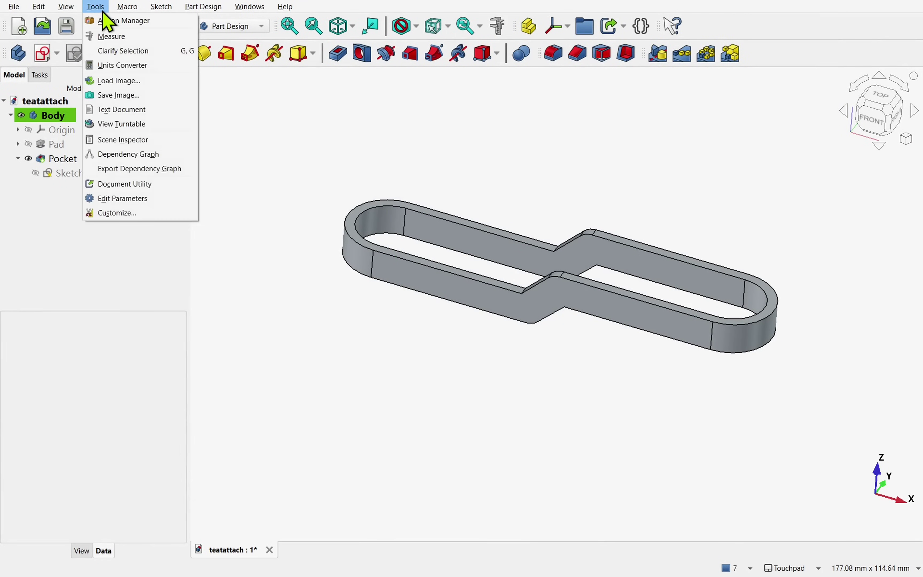
{"action": "left_click", "coordinate": [126, 199]}
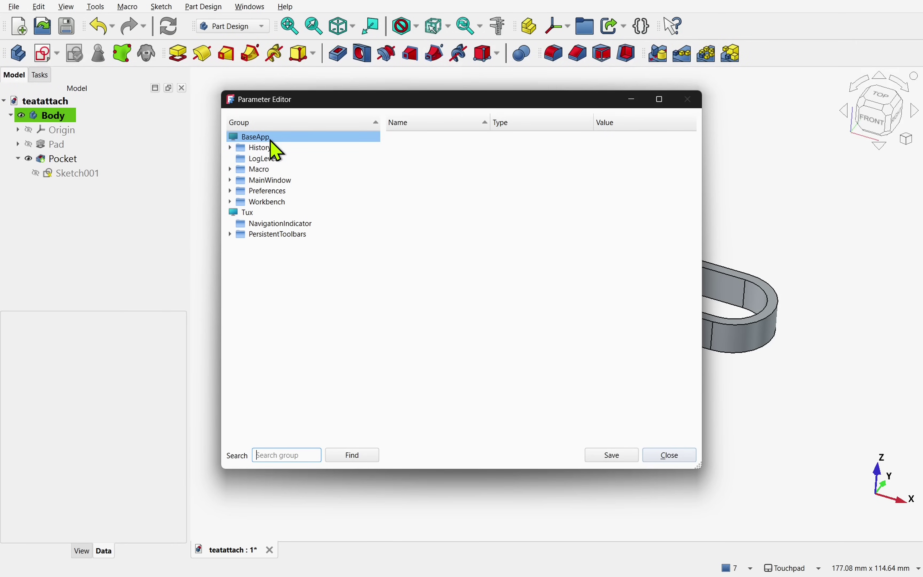
{"action": "left_click", "coordinate": [231, 190]}
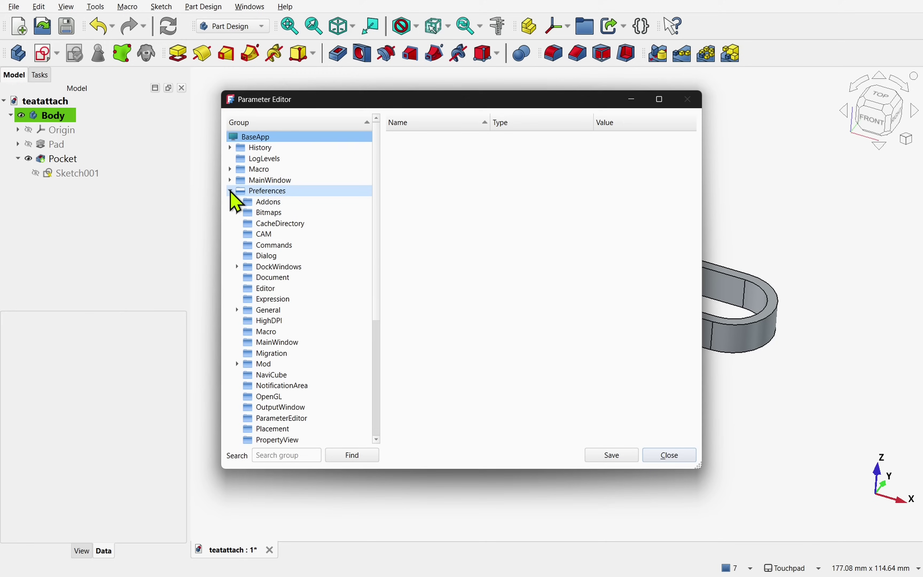
{"action": "left_click", "coordinate": [237, 363]}
{"action": "scroll", "coordinate": [283, 380], "scroll_direction": "down", "scroll_amount": 3}
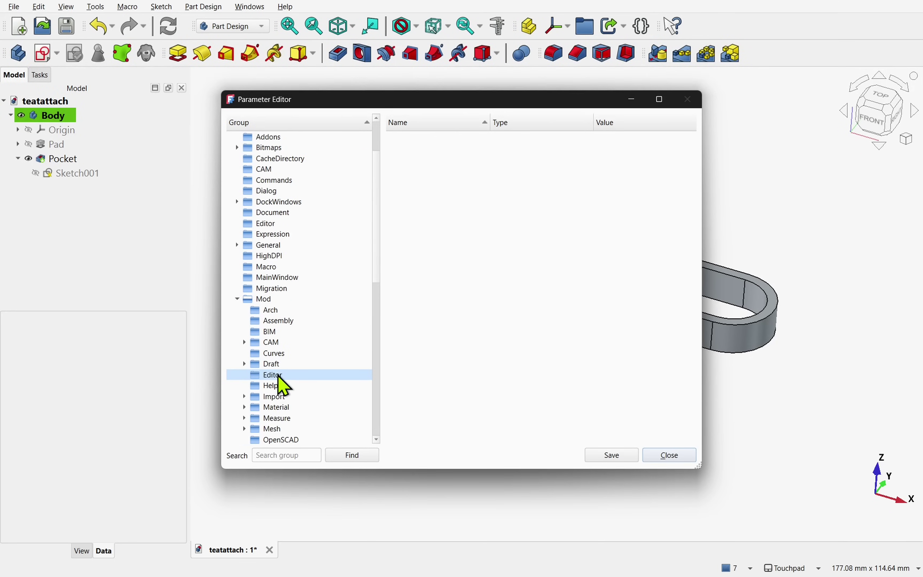
{"action": "scroll", "coordinate": [282, 383], "scroll_direction": "down", "scroll_amount": 3}
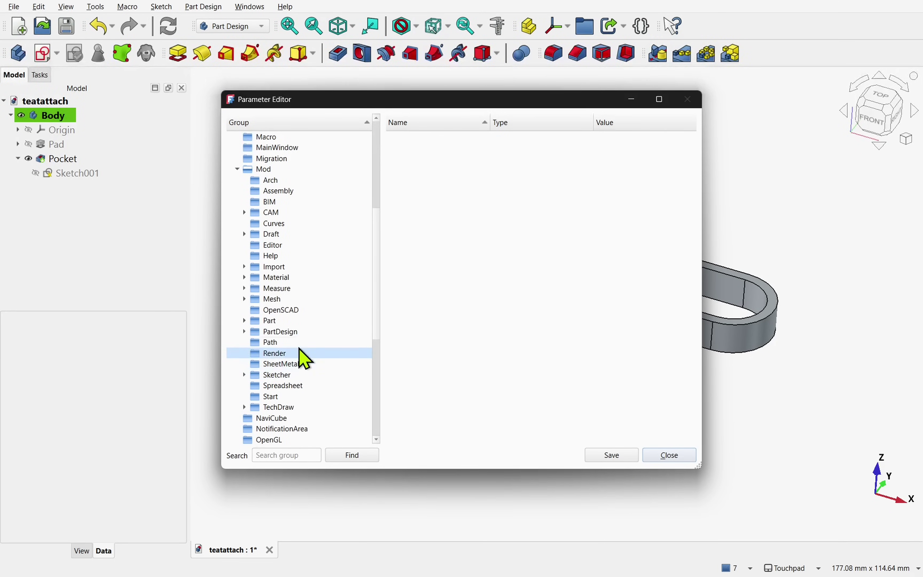
- Add a new Boolean item named NewSketchUseAttachmentDialog to the PartDesign parameter group
{"action": "left_click", "coordinate": [295, 344]}
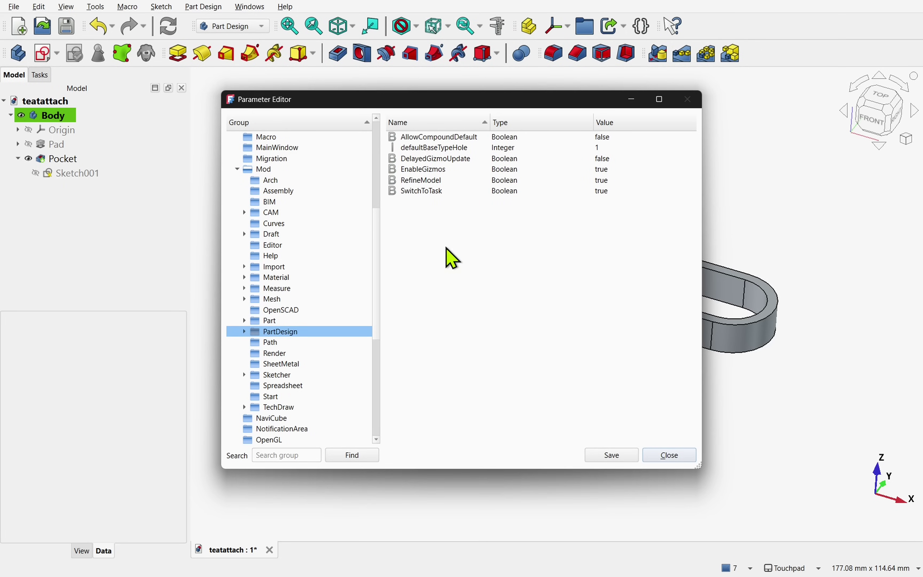
{"action": "right_click", "coordinate": [432, 216]}
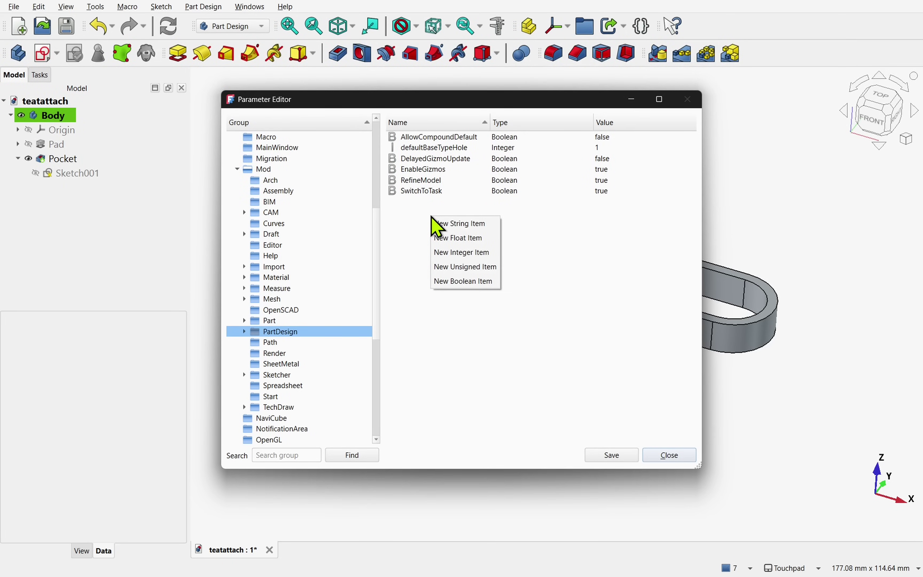
{"action": "left_click", "coordinate": [473, 287]}
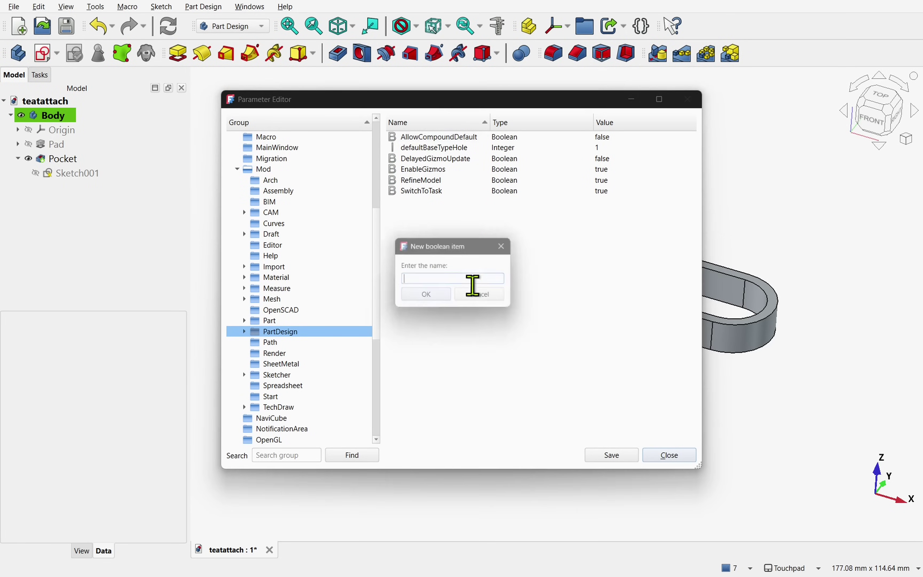
{"action": "right_click", "coordinate": [447, 279]}
{"action": "left_click", "coordinate": [469, 346]}
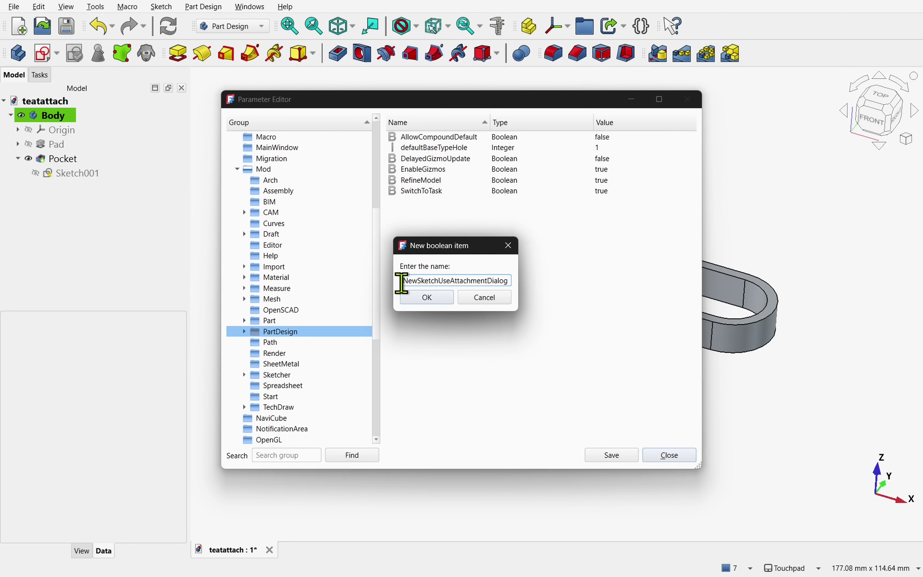
{"action": "left_click_drag", "start_coordinate": [401, 283], "coordinate": [517, 285]}
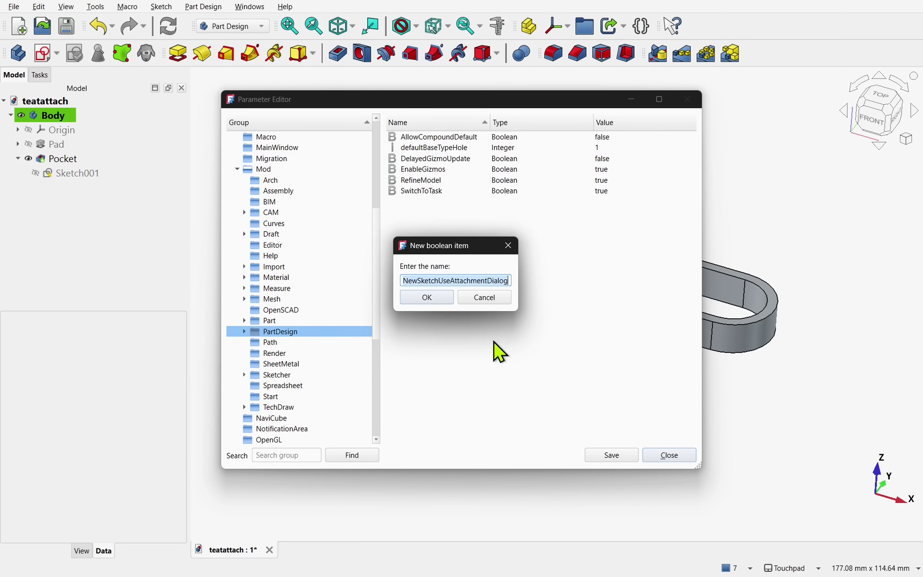
{"action": "left_click", "coordinate": [406, 281]}
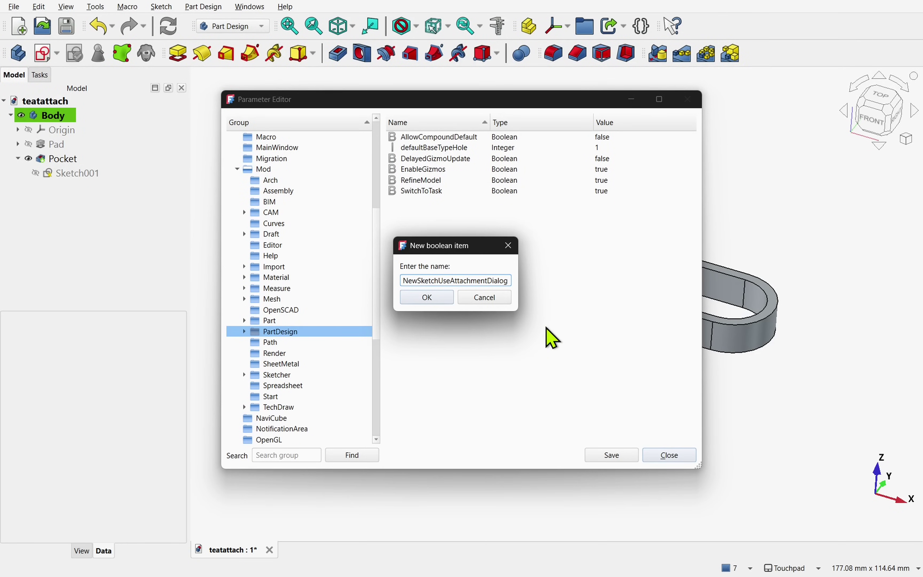
{"action": "left_click", "coordinate": [412, 302]}
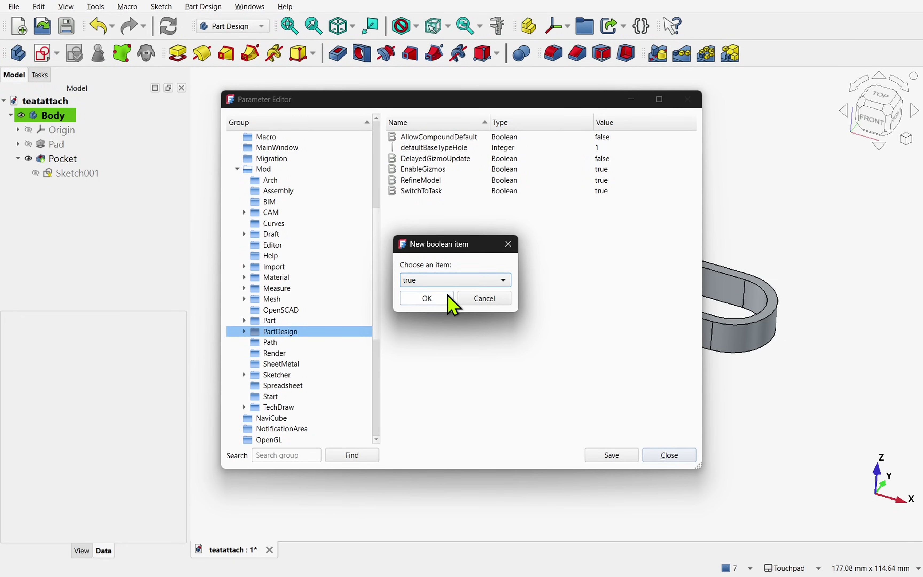
- Confirm true for NewSketchUseAttachmentDialog and widen the Name column to check it
{"action": "left_click", "coordinate": [444, 302]}
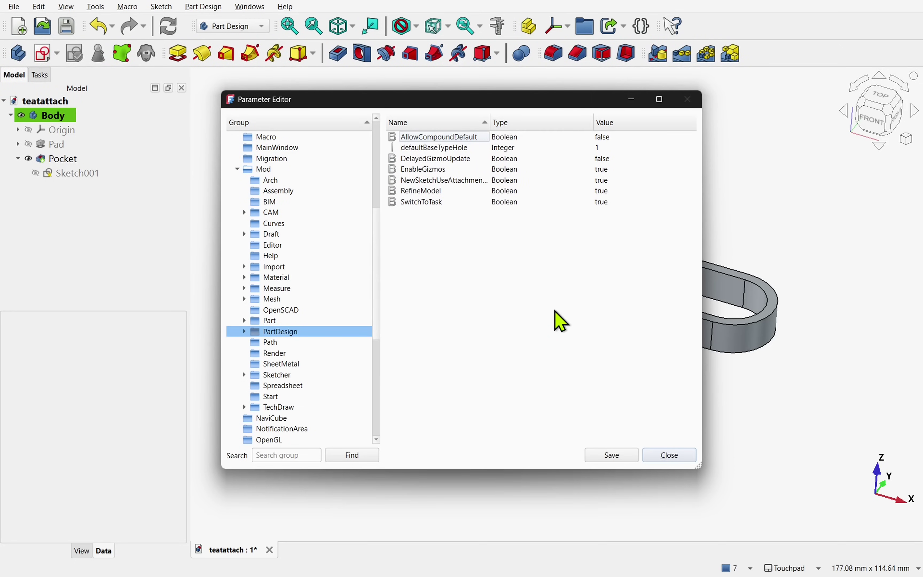
{"action": "left_click_drag", "start_coordinate": [491, 122], "coordinate": [523, 127]}
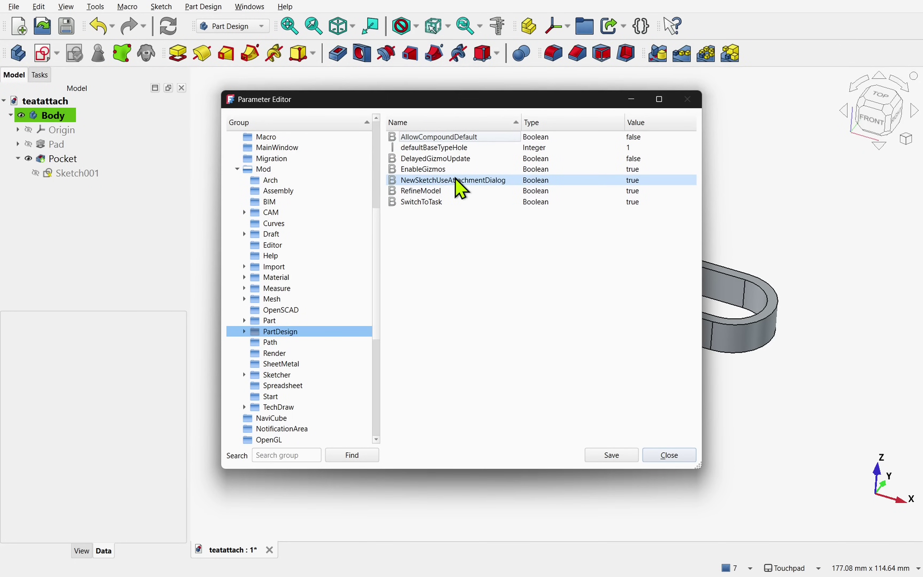
{"action": "left_click", "coordinate": [646, 183]}
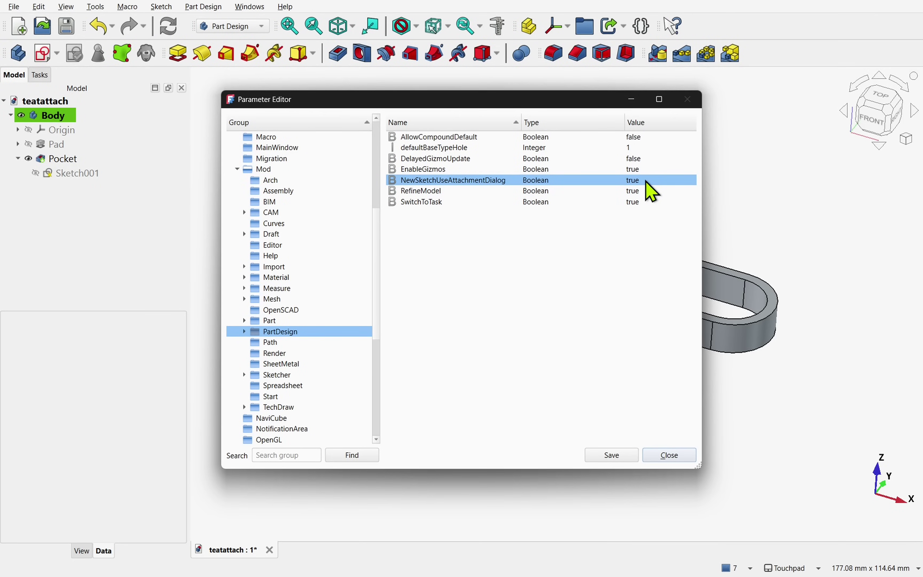
{"action": "double_click", "coordinate": [647, 182]}
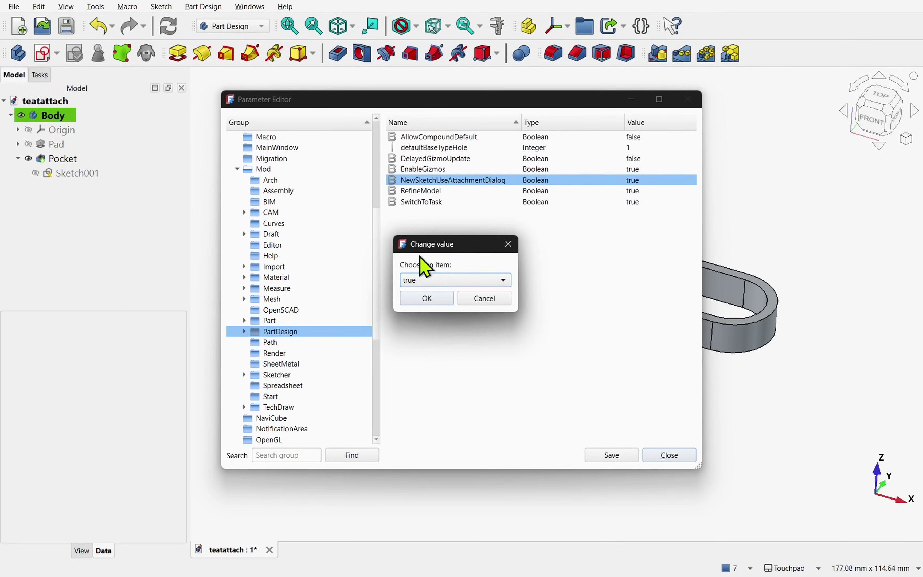
{"action": "left_click", "coordinate": [487, 301]}
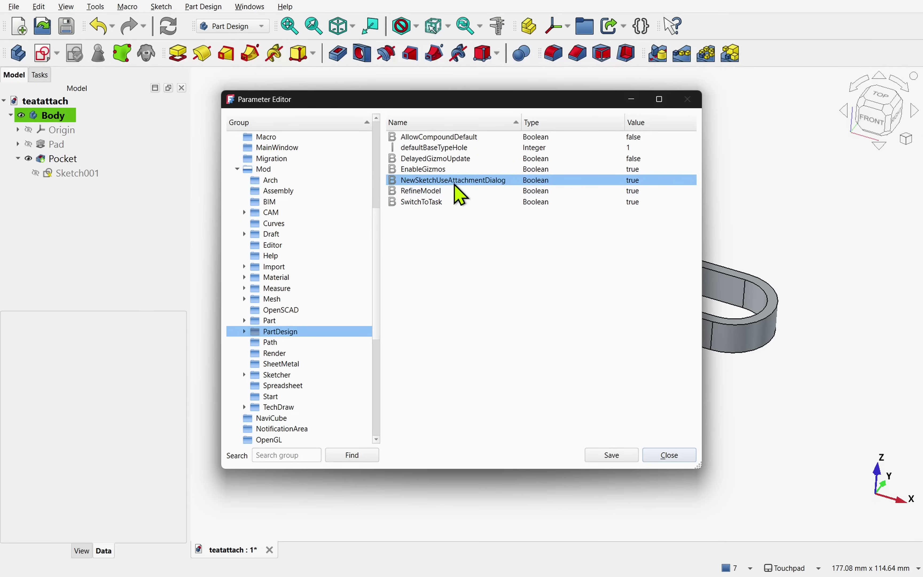
- Recheck that NewSketchUseAttachmentDialog still reads true, then close the Parameter Editor
{"action": "double_click", "coordinate": [455, 180]}
{"action": "left_click", "coordinate": [504, 307]}
{"action": "double_click", "coordinate": [643, 183]}
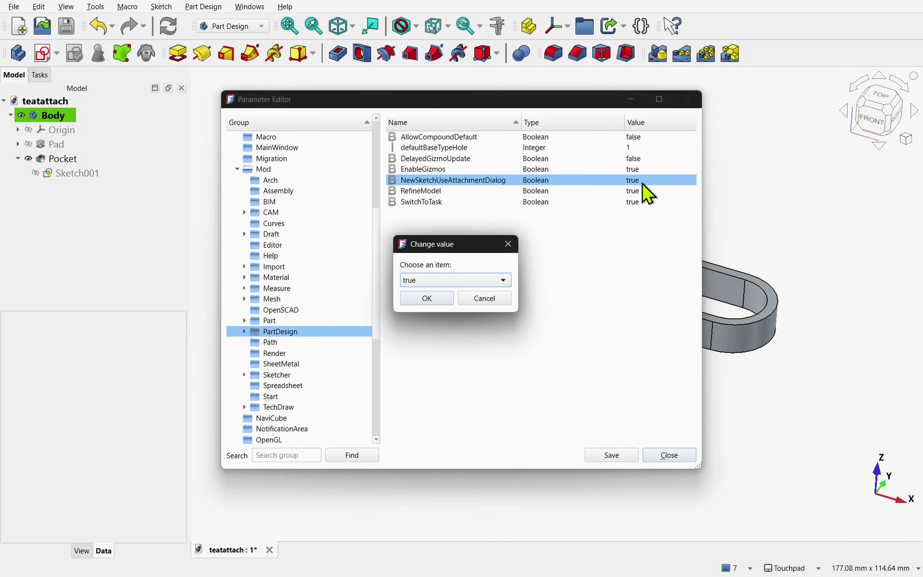
{"action": "left_click", "coordinate": [485, 299]}
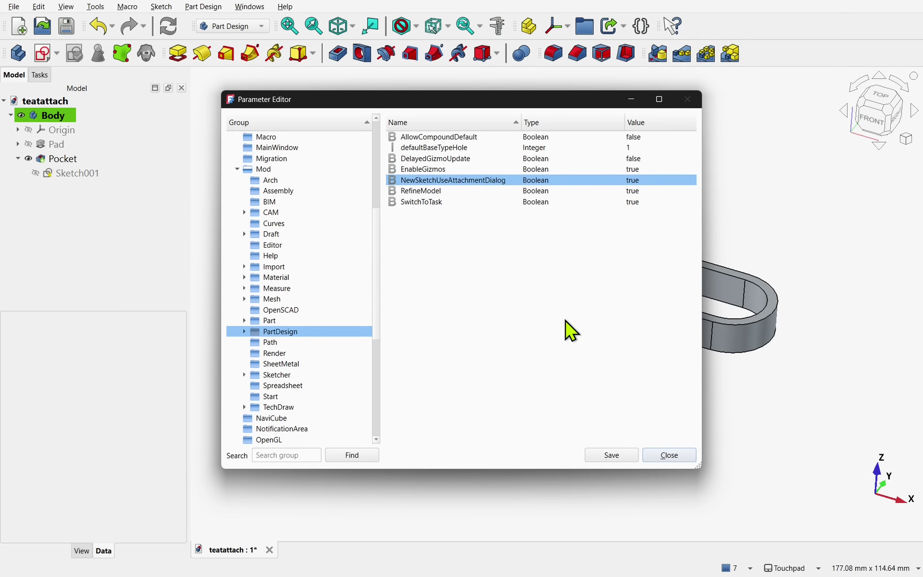
{"action": "left_click", "coordinate": [670, 459]}
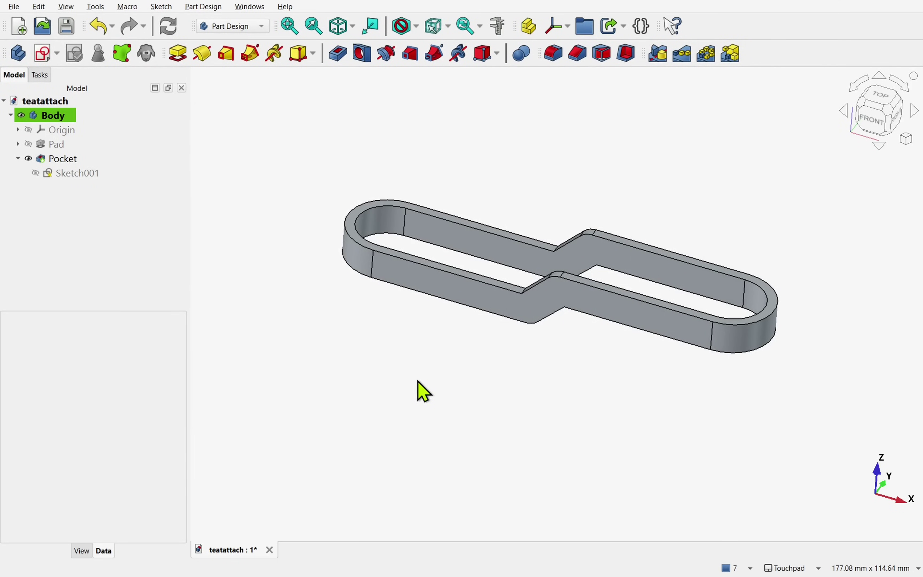
- Create a new sketch and switch its reference from the pocket's front face to Edge16, Normal to edge
{"action": "left_click", "coordinate": [43, 56]}
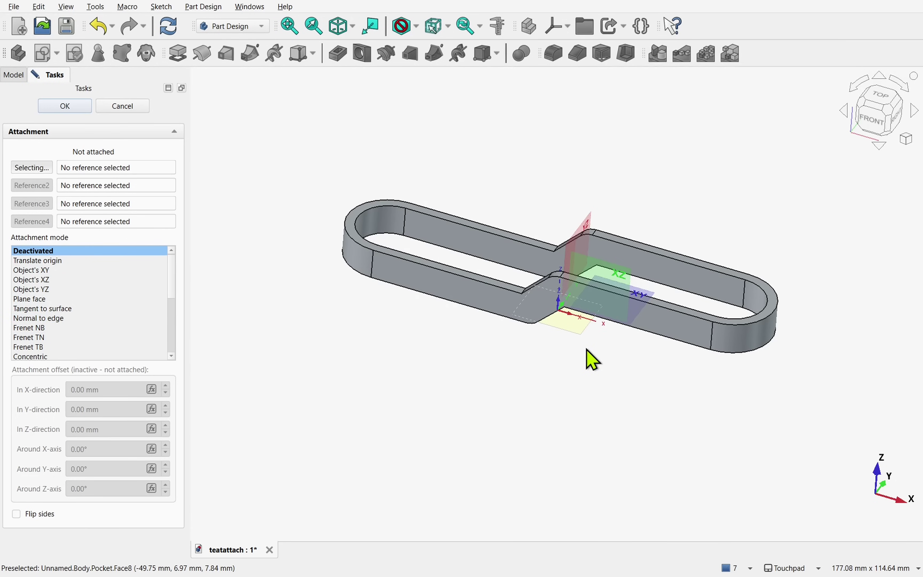
{"action": "scroll", "coordinate": [585, 350], "scroll_direction": "up", "scroll_amount": 2}
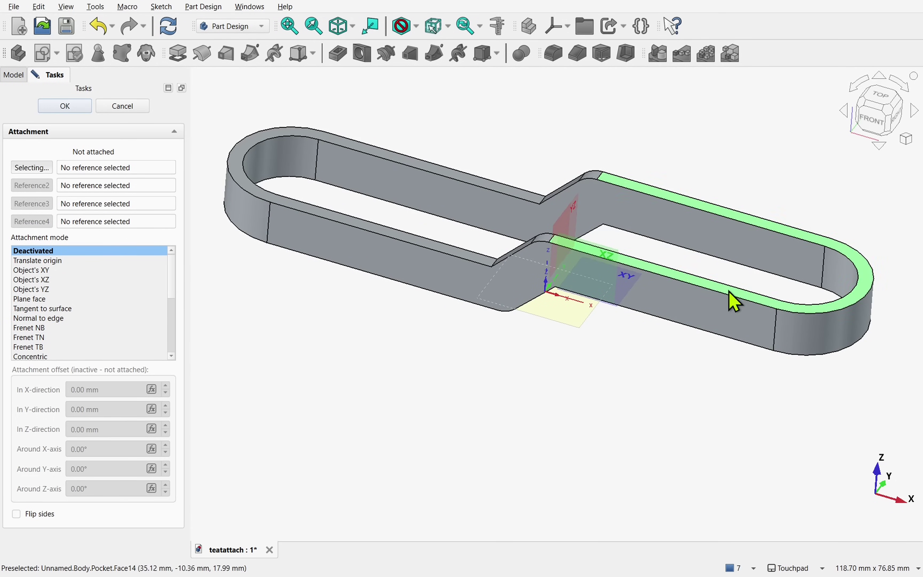
{"action": "left_click", "coordinate": [722, 316]}
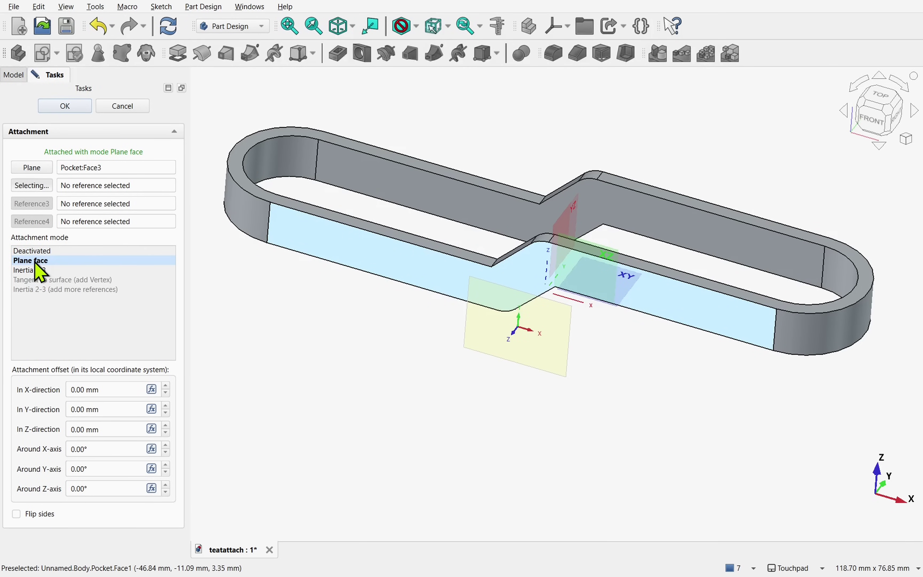
{"action": "left_click", "coordinate": [32, 171]}
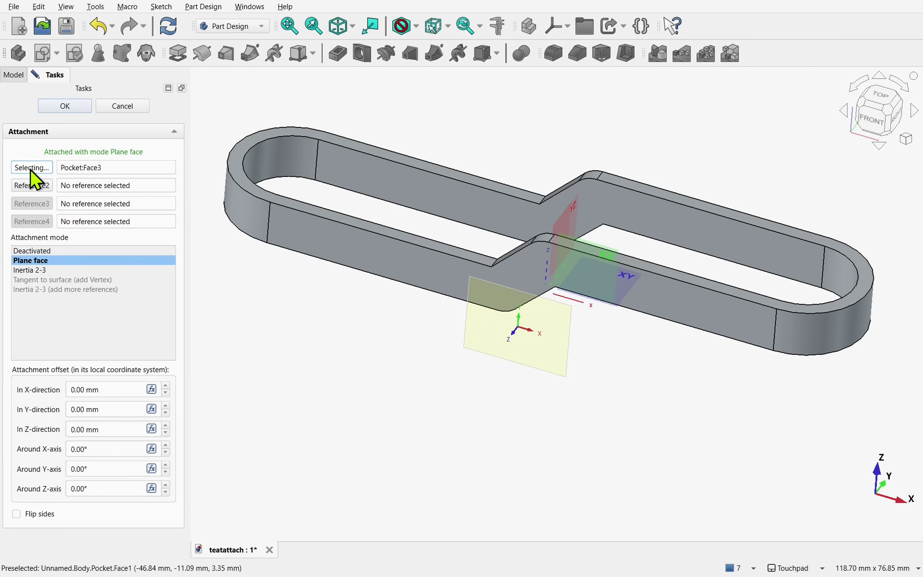
{"action": "left_click", "coordinate": [694, 285]}
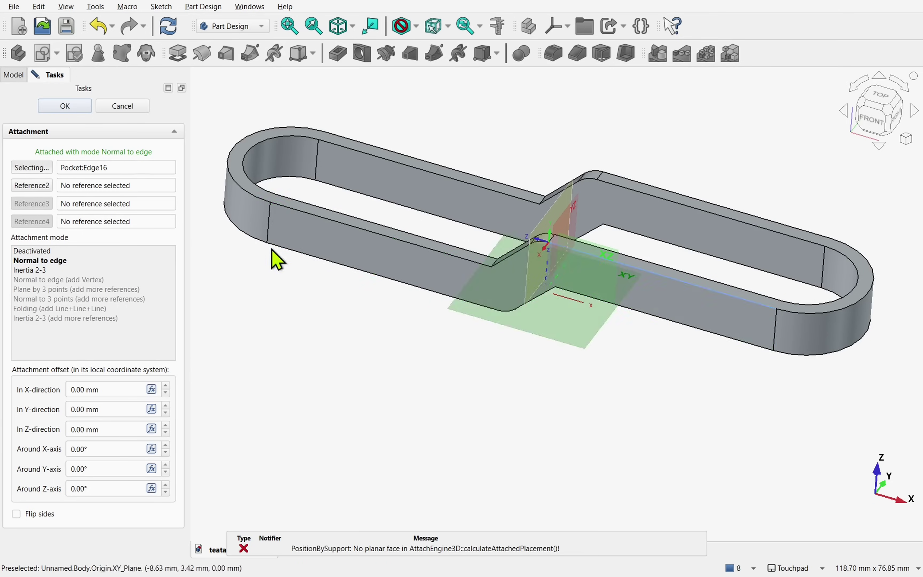
- Add Pocket:Vertex14 as Reference2, keep Normal to edge with Flip sides ticked, and accept
{"action": "left_click", "coordinate": [42, 187]}
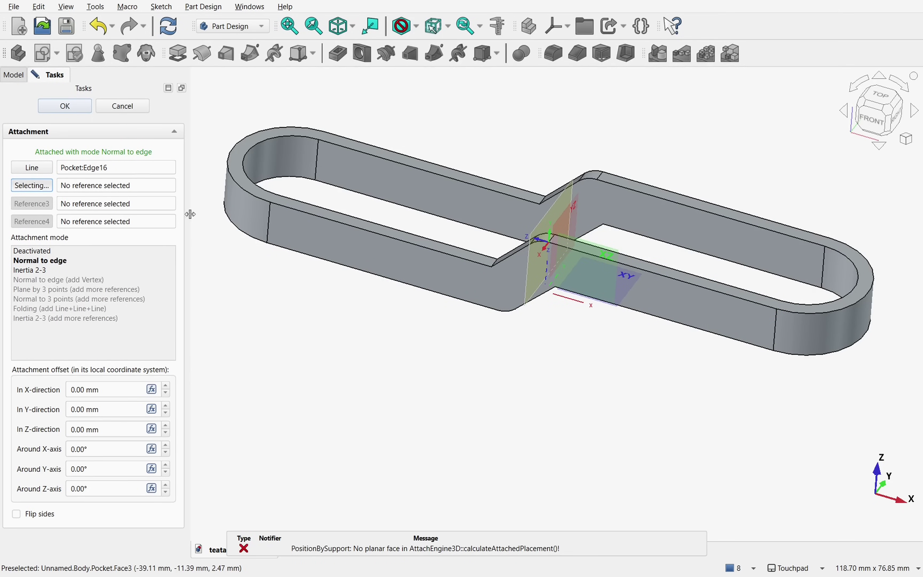
{"action": "left_click", "coordinate": [777, 309]}
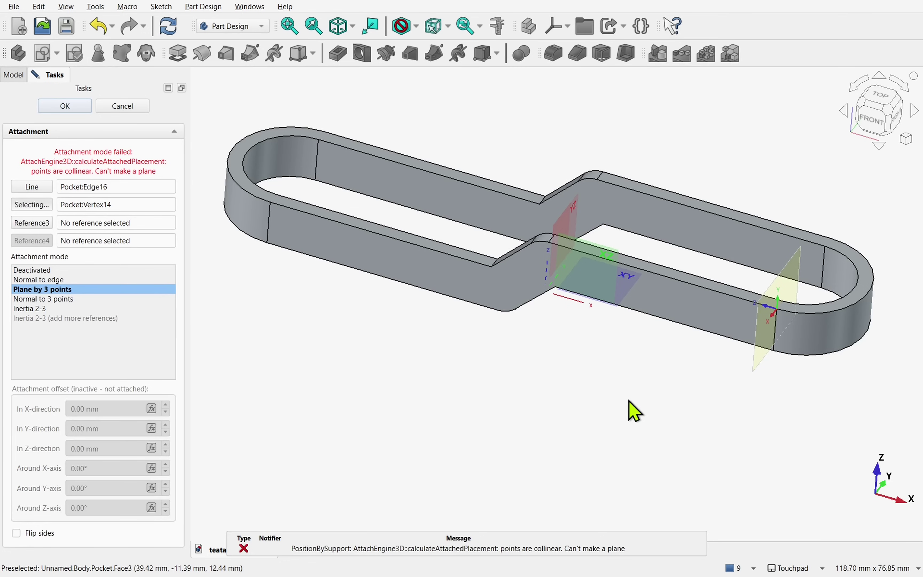
{"action": "left_click", "coordinate": [51, 281]}
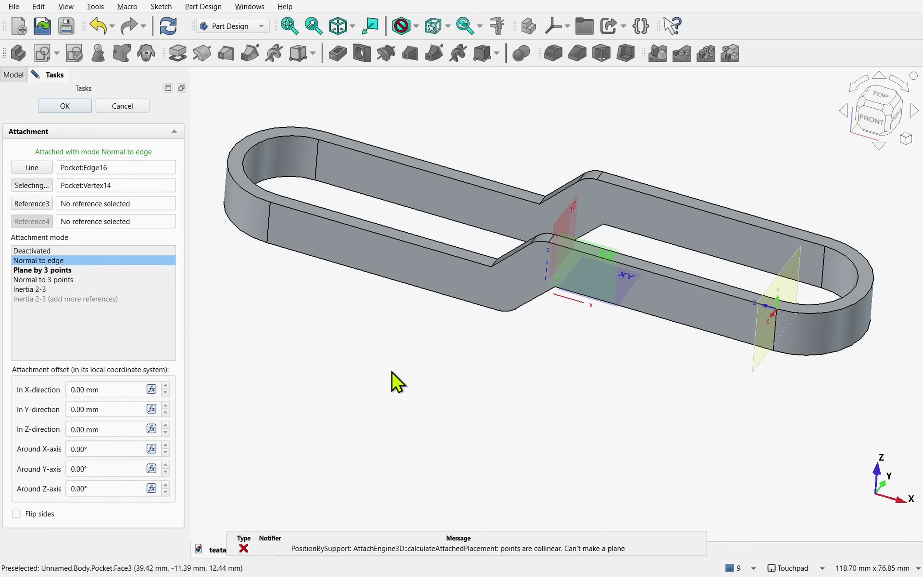
{"action": "left_click", "coordinate": [17, 514]}
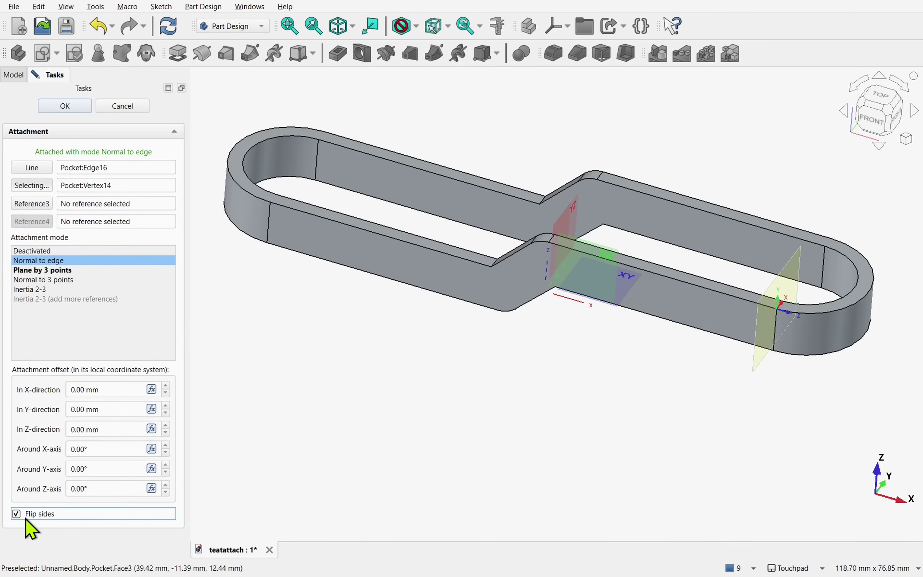
{"action": "left_click", "coordinate": [27, 519]}
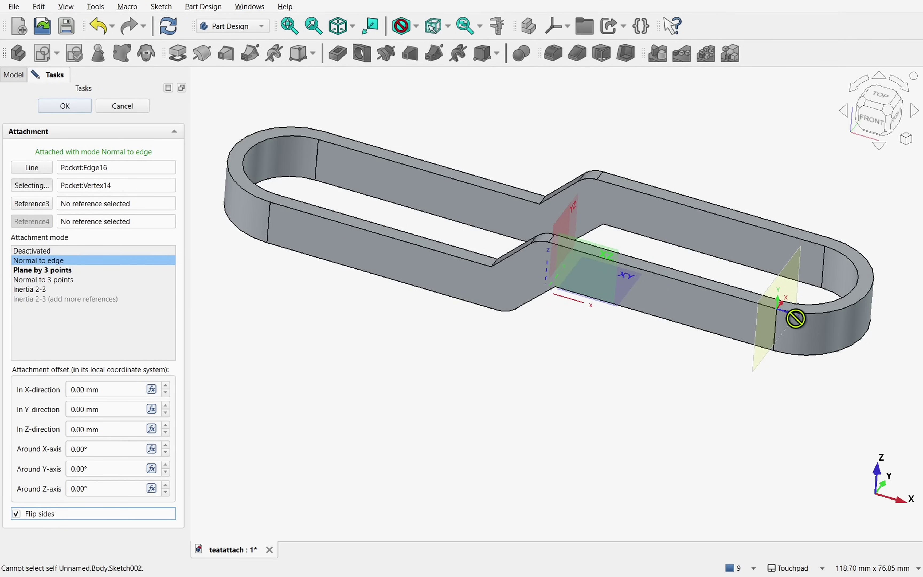
{"action": "left_click", "coordinate": [16, 515]}
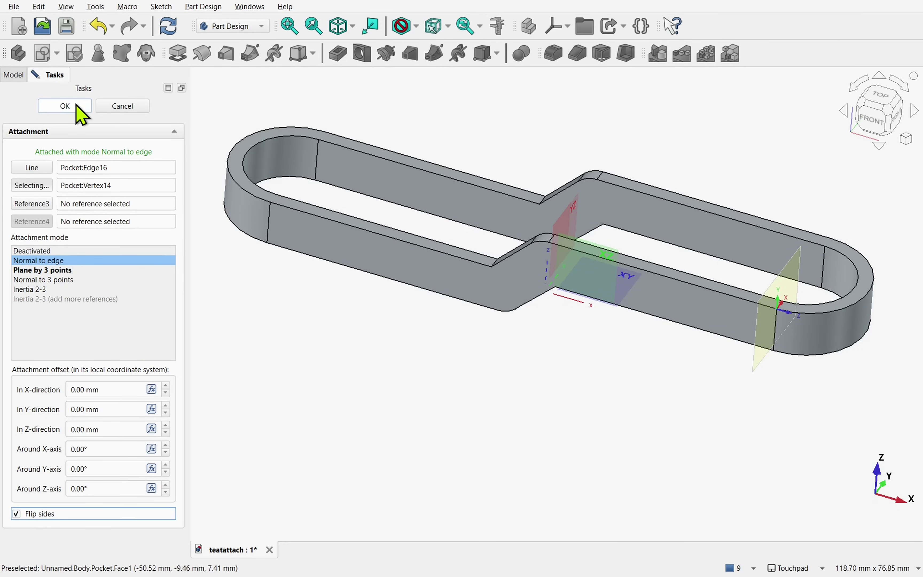
{"action": "left_click", "coordinate": [81, 113]}
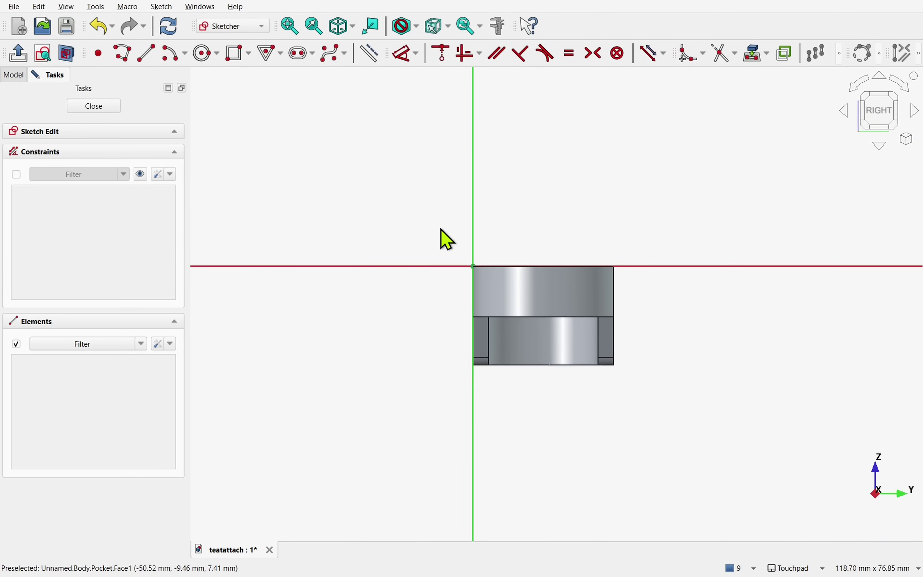
- Draw a circle centred on Sketch002's origin and close the sketch
{"action": "left_click", "coordinate": [207, 61]}
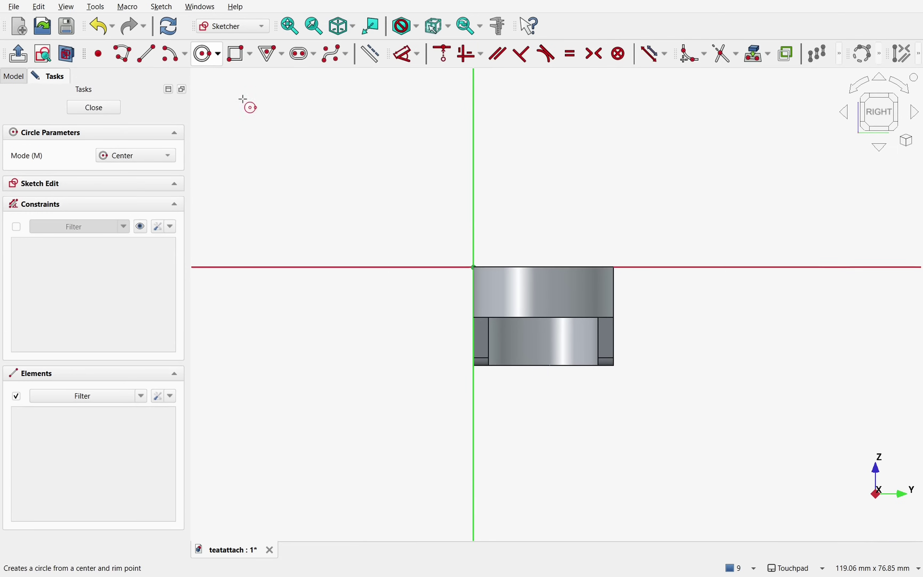
{"action": "left_click", "coordinate": [474, 266]}
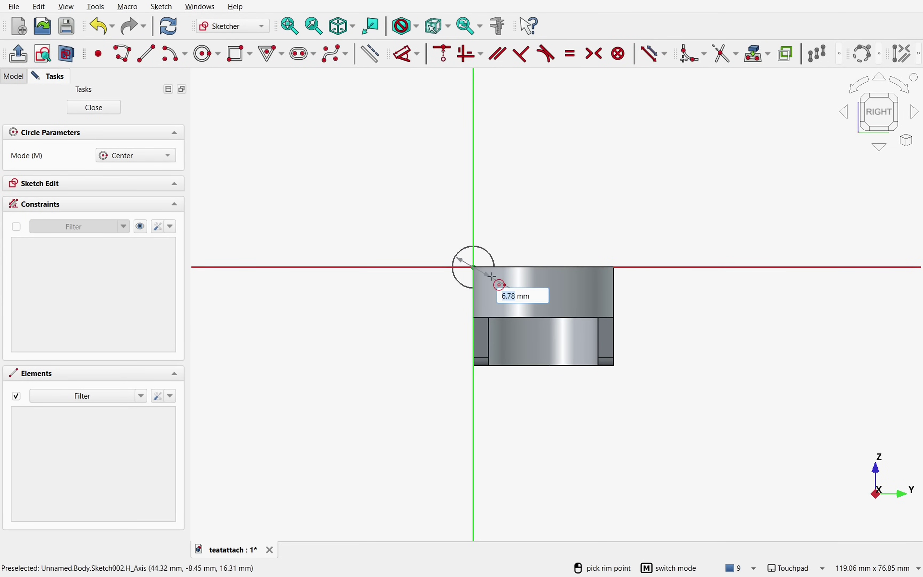
{"action": "left_click", "coordinate": [489, 282]}
{"action": "left_click", "coordinate": [95, 108]}
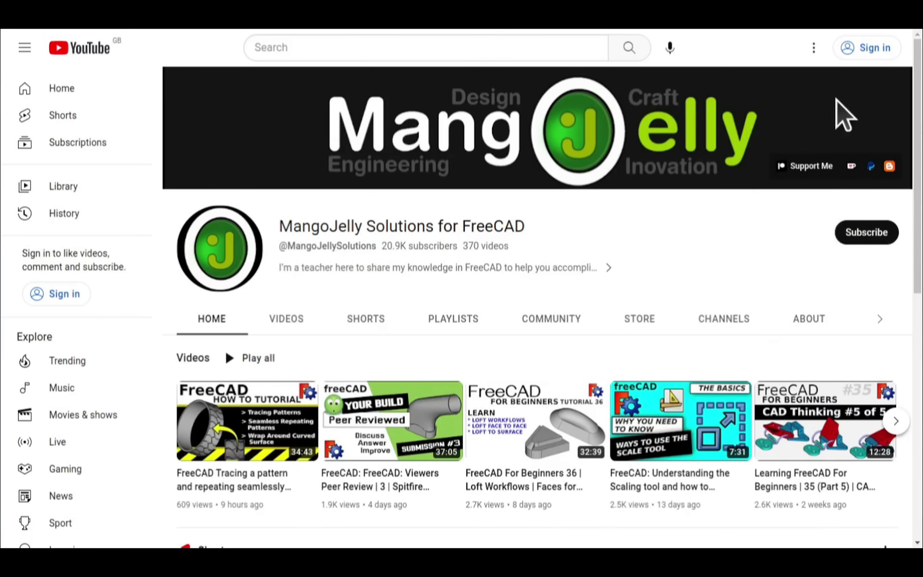
- Open the channel's About tab and scroll down to its description and donation links
{"action": "left_click", "coordinate": [809, 319]}
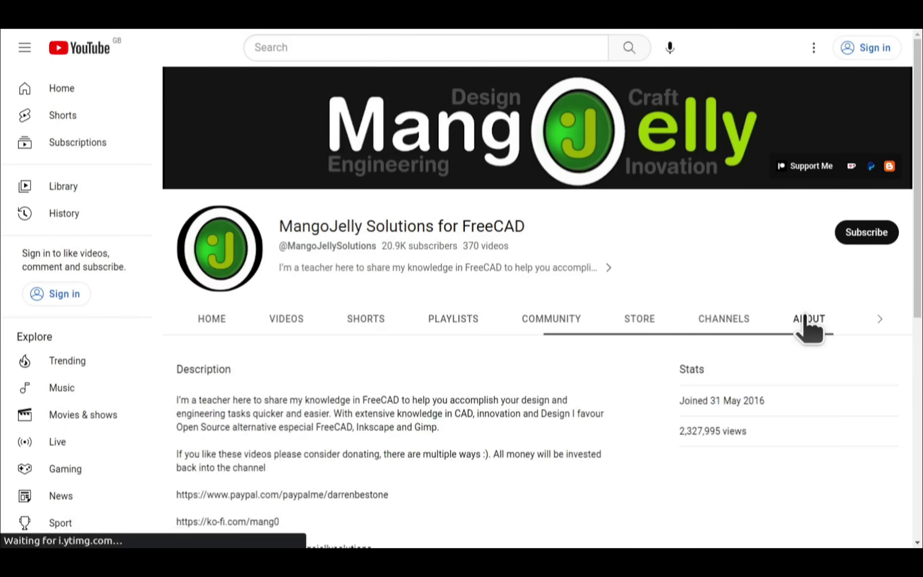
{"action": "scroll", "coordinate": [198, 419], "scroll_direction": "down", "scroll_amount": 4}
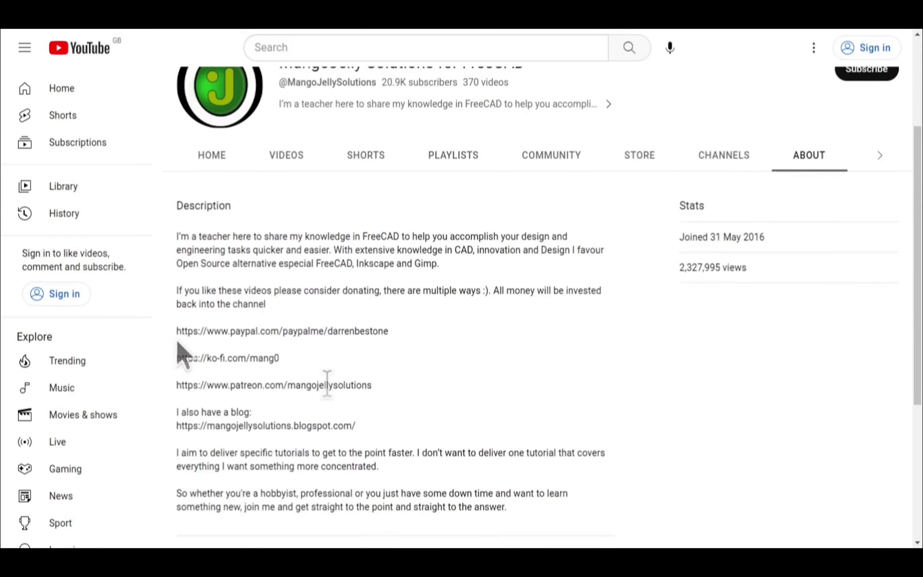
{"action": "left_click_drag", "start_coordinate": [384, 388], "coordinate": [179, 329]}
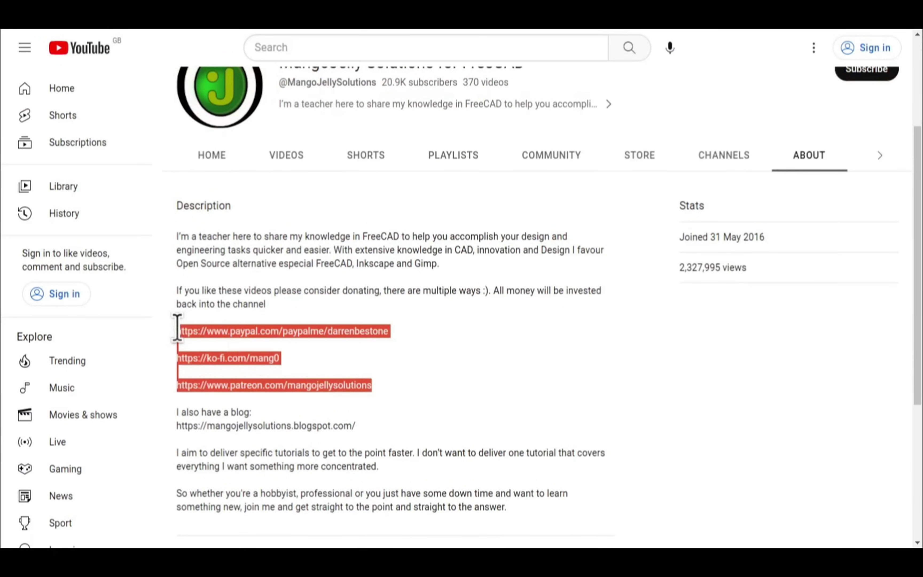
{"action": "left_click", "coordinate": [423, 395]}
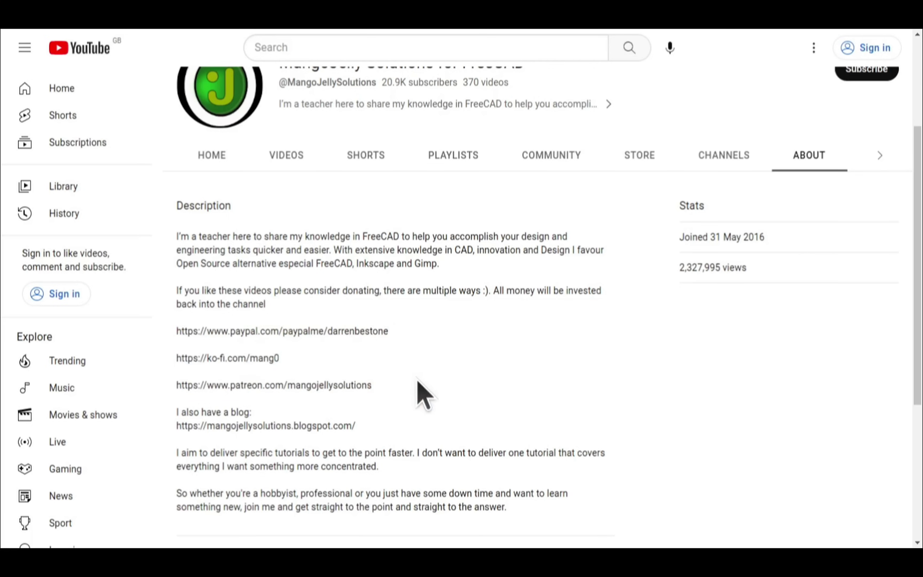